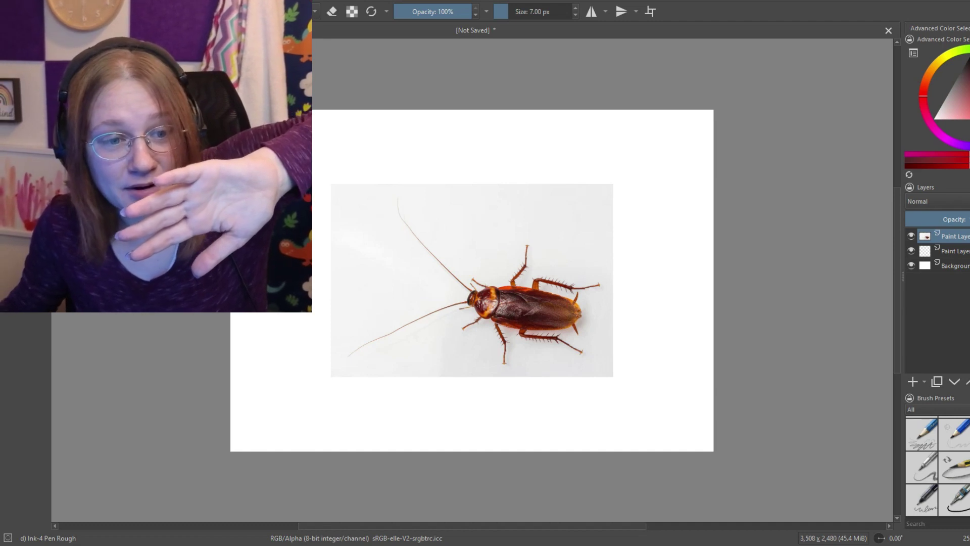
- Hide the layer holding the cockroach photo and clear the selection around the insect
{"action": "left_click", "coordinate": [911, 236]}
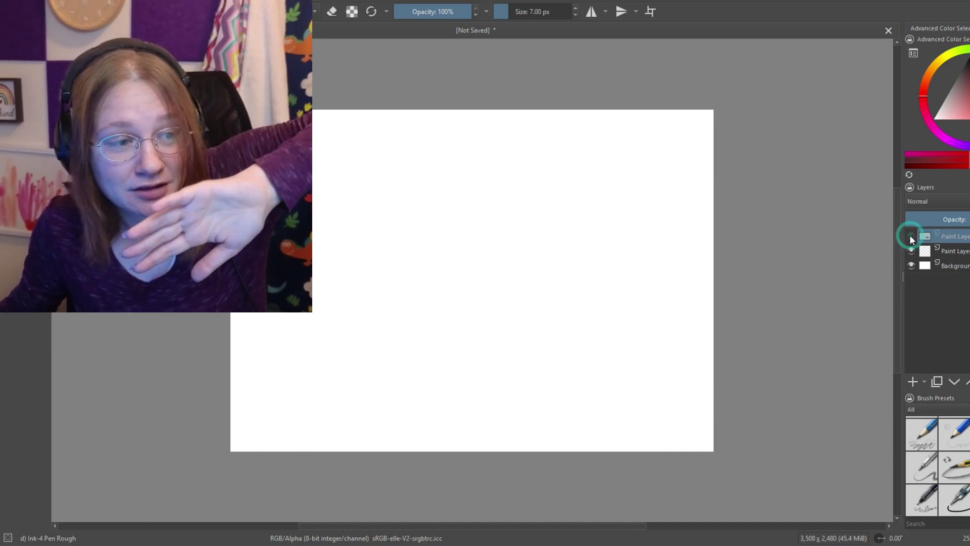
{"action": "mouse_move", "coordinate": [908, 235]}
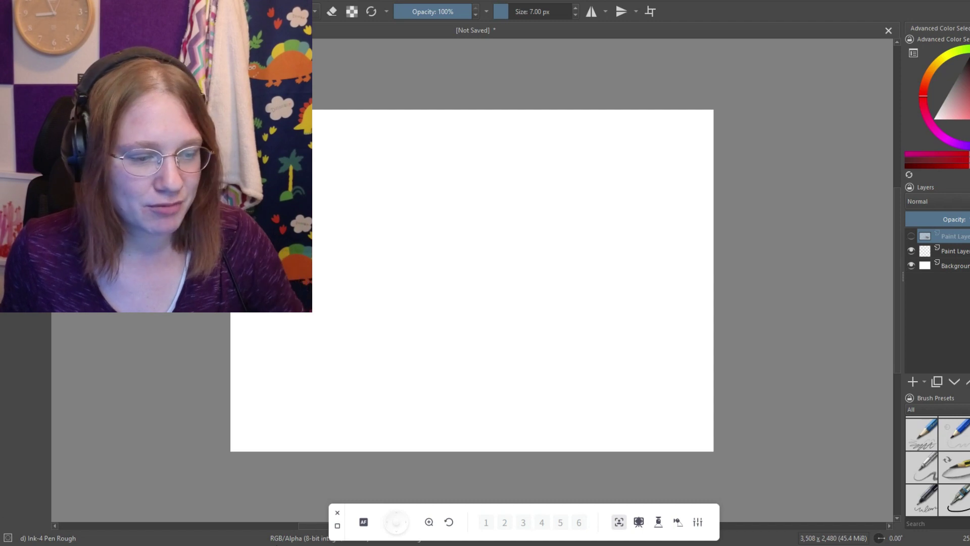
{"action": "left_click_drag", "start_coordinate": [362, 509], "coordinate": [961, 352]}
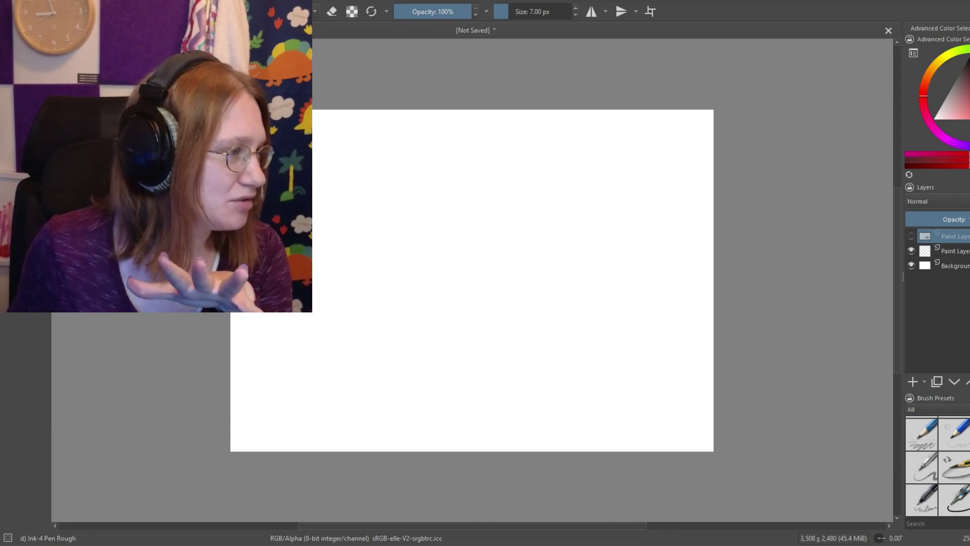
{"action": "key", "text": "ctrl+v"}
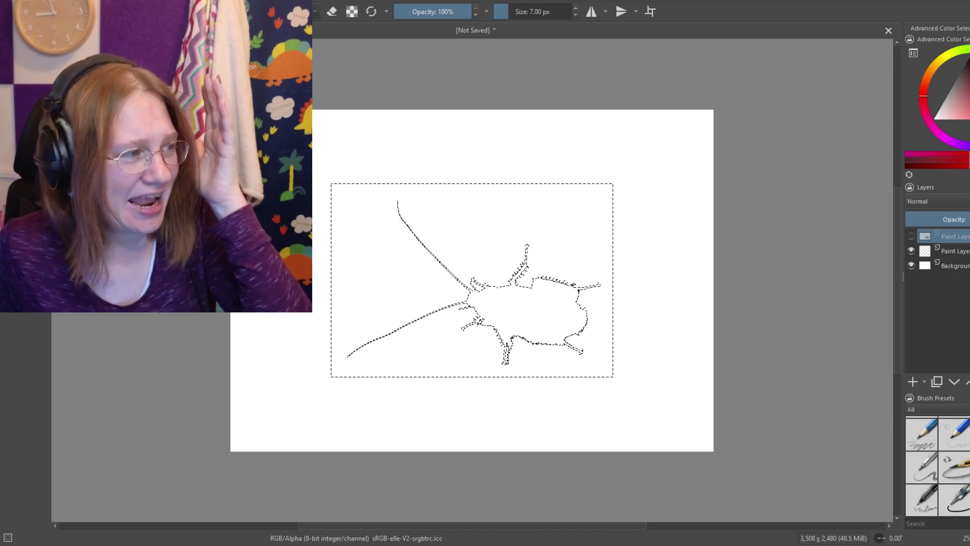
{"action": "key", "text": "ctrl+shift+a"}
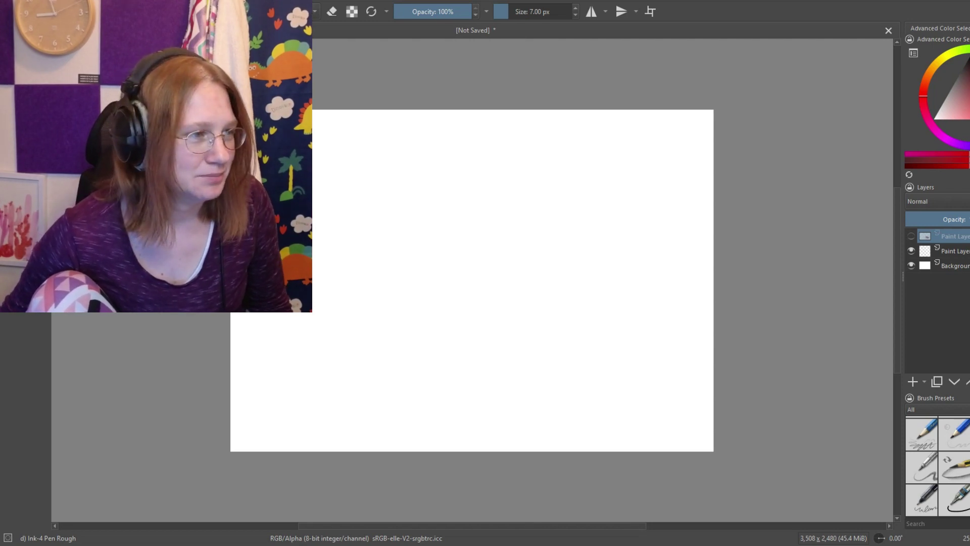
- Create a text object on the canvas reading "I HATE THIS IMAGE AND EVERYTHING ABOUT IT"
{"action": "left_click_drag", "start_coordinate": [293, 118], "coordinate": [678, 225]}
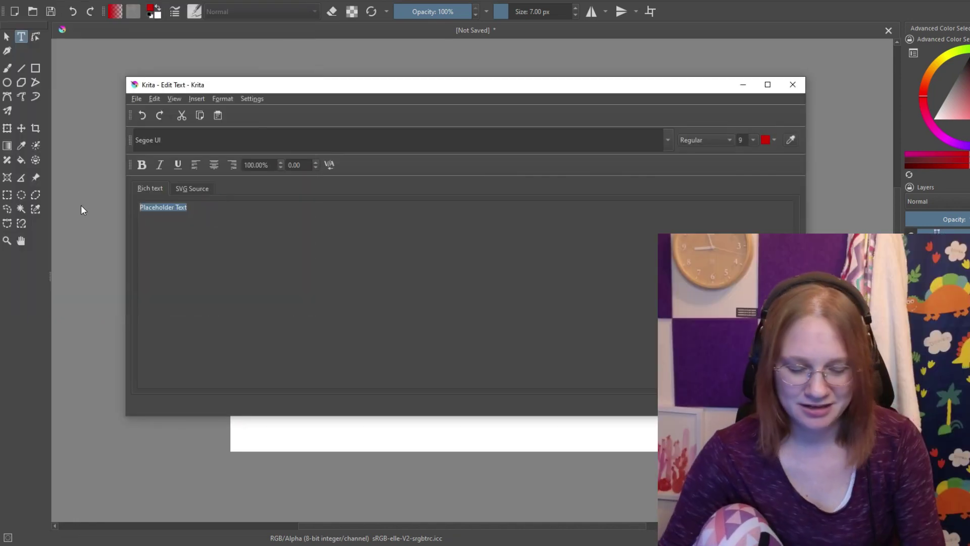
{"action": "type", "text": "I ha"}
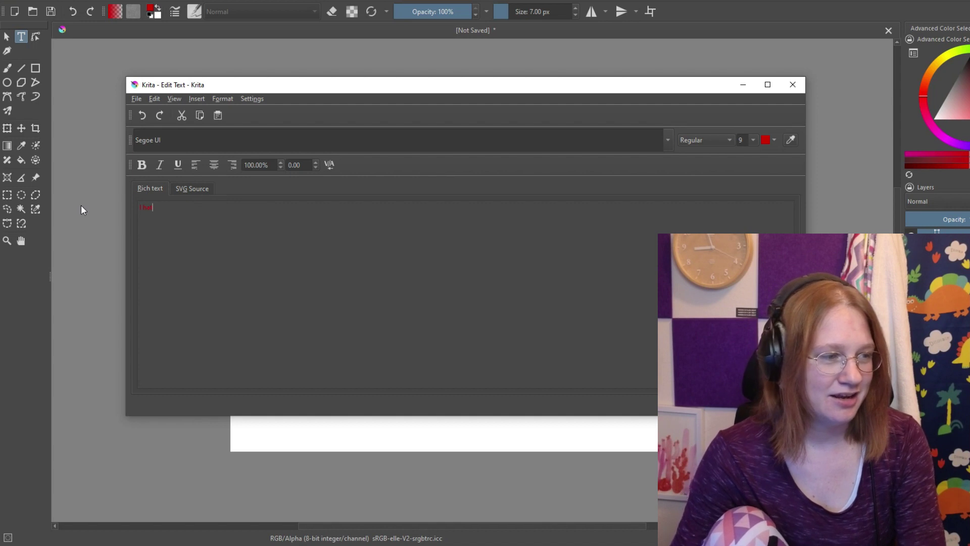
{"action": "type", "text": "te"}
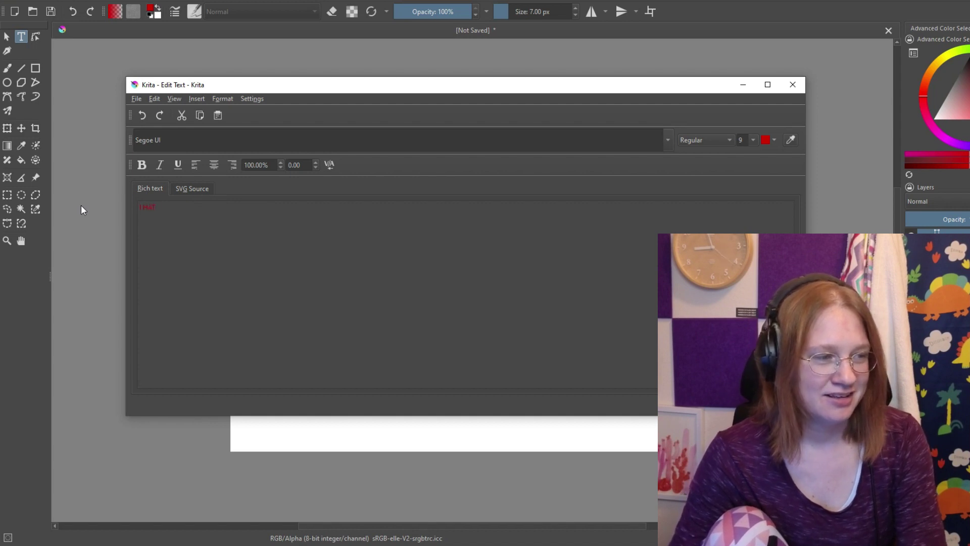
{"action": "type", "text": " THIS T"}
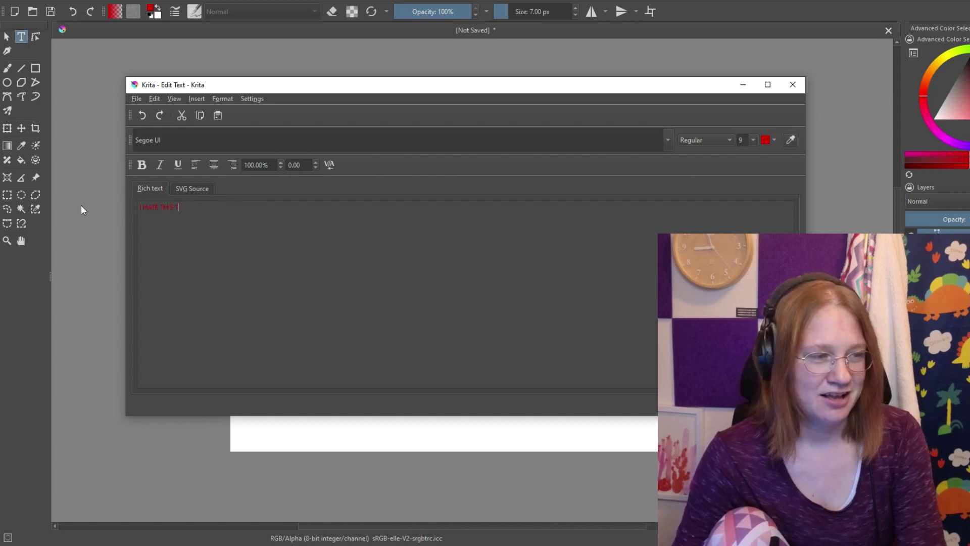
{"action": "type", "text": " IMAGE AND EVERYTHING ABOUT IT"}
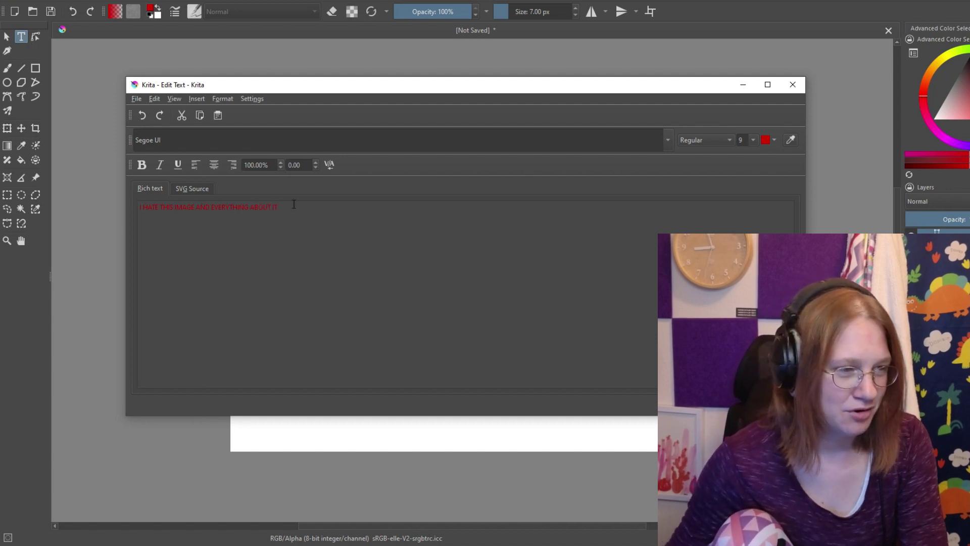
- Try font size 200 on the entire text, and reduce it to 24
{"action": "left_click", "coordinate": [292, 204]}
{"action": "key", "text": "ctrl+a"}
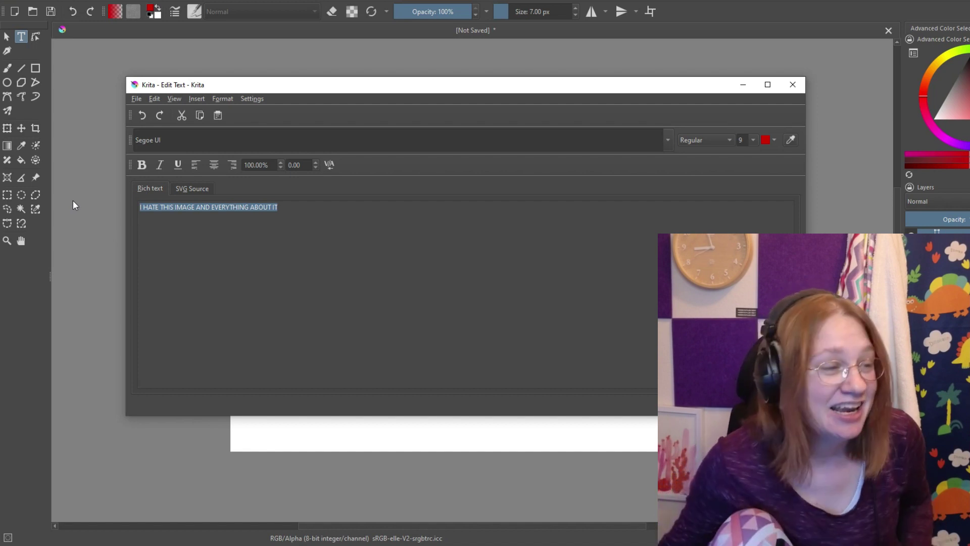
{"action": "double_click", "coordinate": [747, 140]}
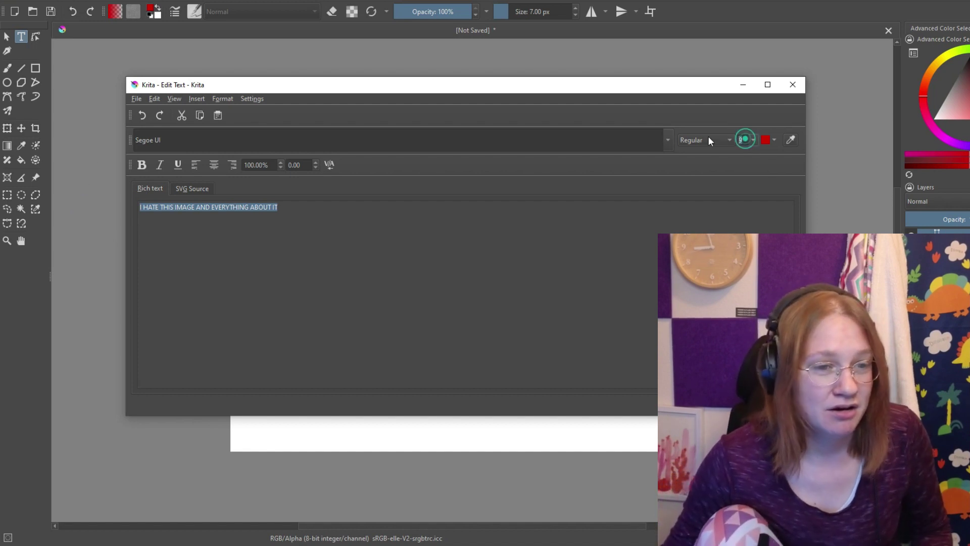
{"action": "type", "text": "20"}
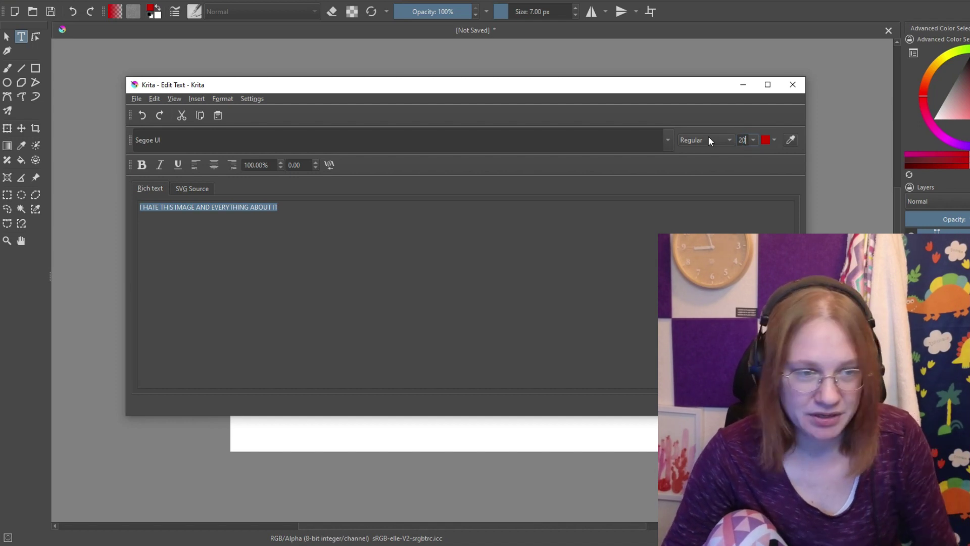
{"action": "type", "text": "0"}
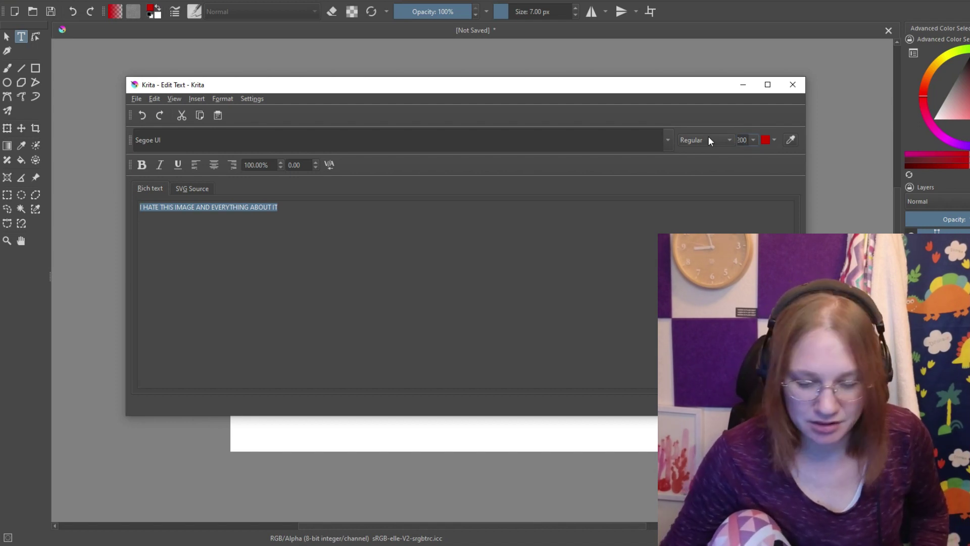
{"action": "key", "text": "Return"}
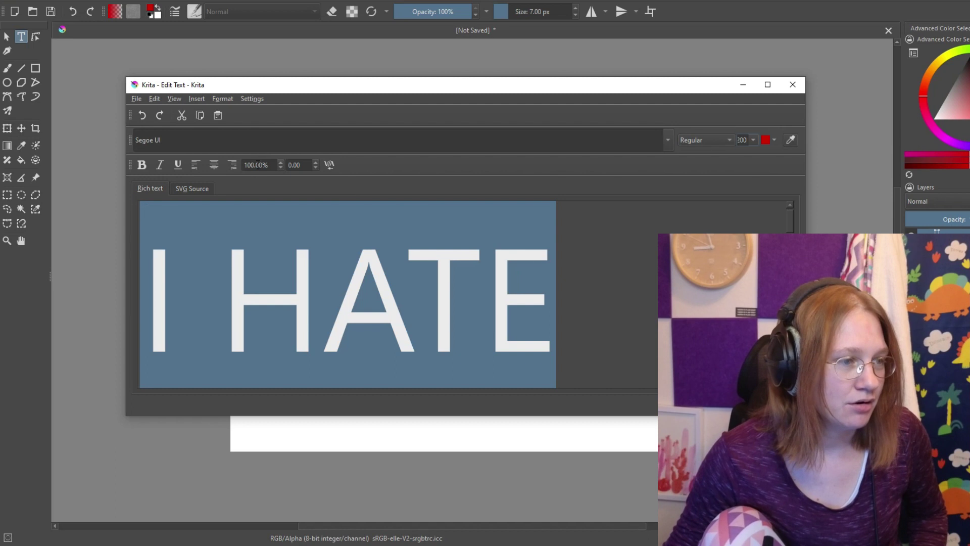
{"action": "left_click", "coordinate": [754, 140]}
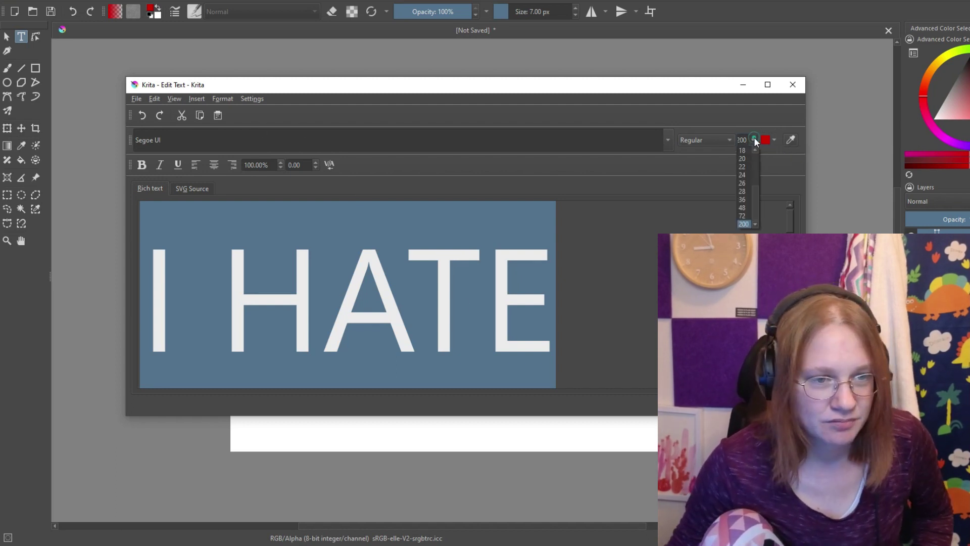
{"action": "left_click", "coordinate": [741, 174]}
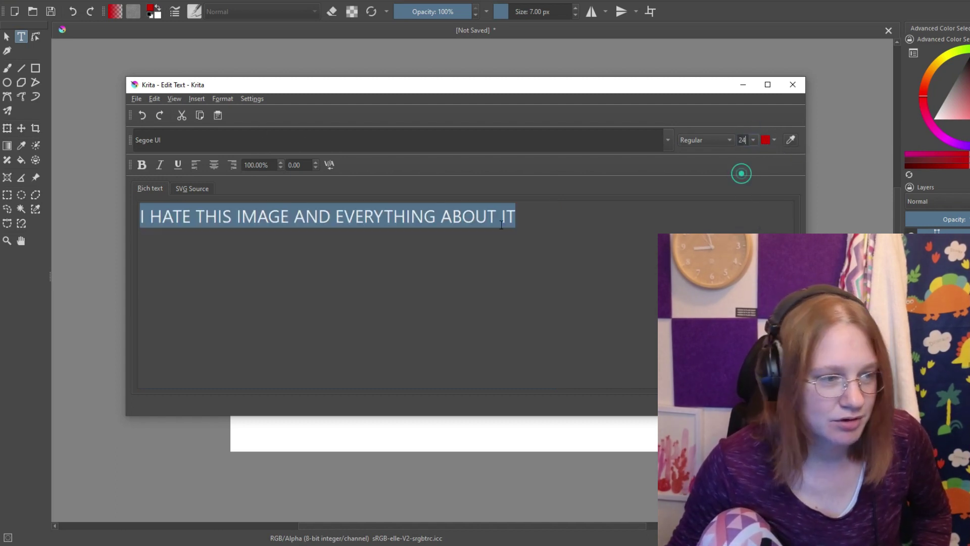
- Break the text into three lines, before "AND" and before "ABOUT", and centre it
{"action": "left_click", "coordinate": [292, 212]}
{"action": "key", "text": "Return"}
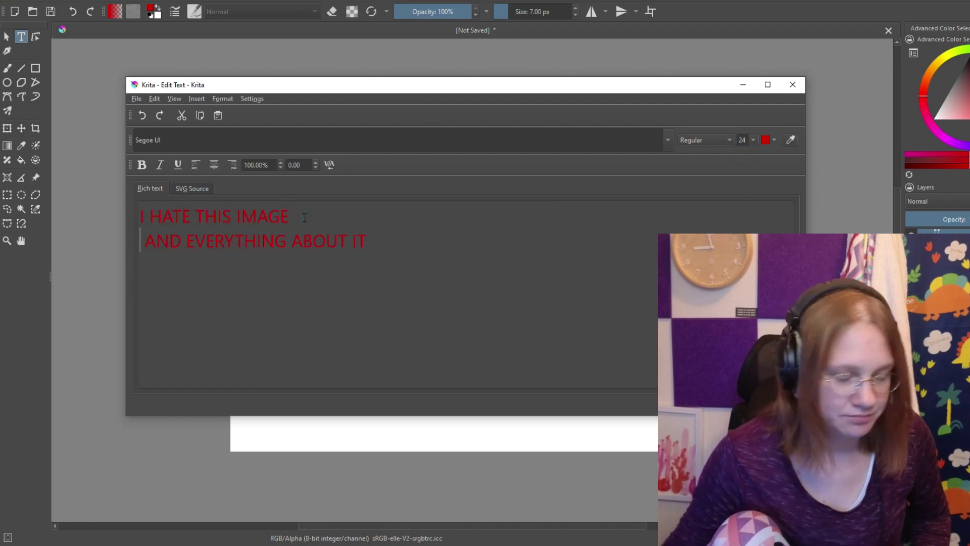
{"action": "key", "text": "Delete"}
{"action": "left_click", "coordinate": [284, 237]}
{"action": "key", "text": "Return"}
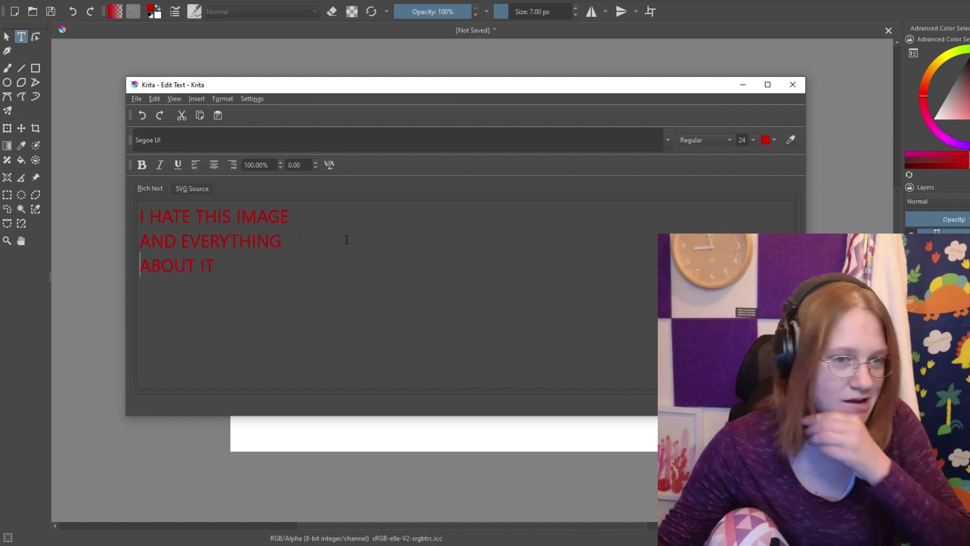
{"action": "left_click", "coordinate": [214, 164]}
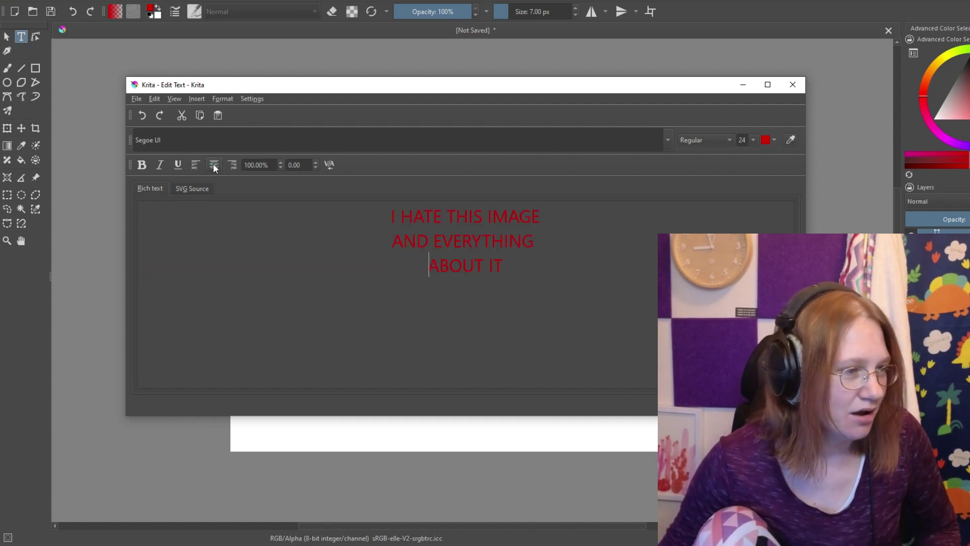
- Set the whole text's font size to 200, apply it to the canvas and close the text editor
{"action": "left_click", "coordinate": [561, 273]}
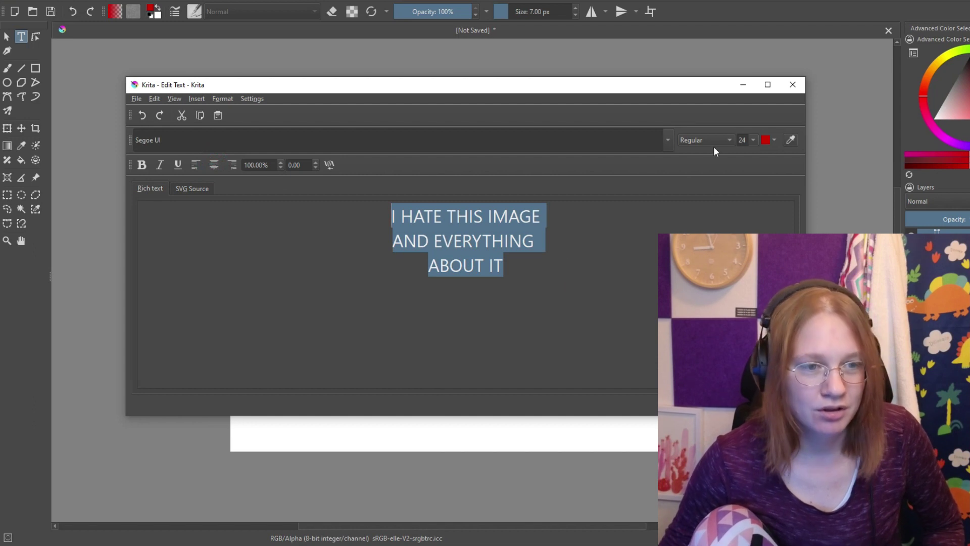
{"action": "type", "text": "200"}
{"action": "key", "text": "Return"}
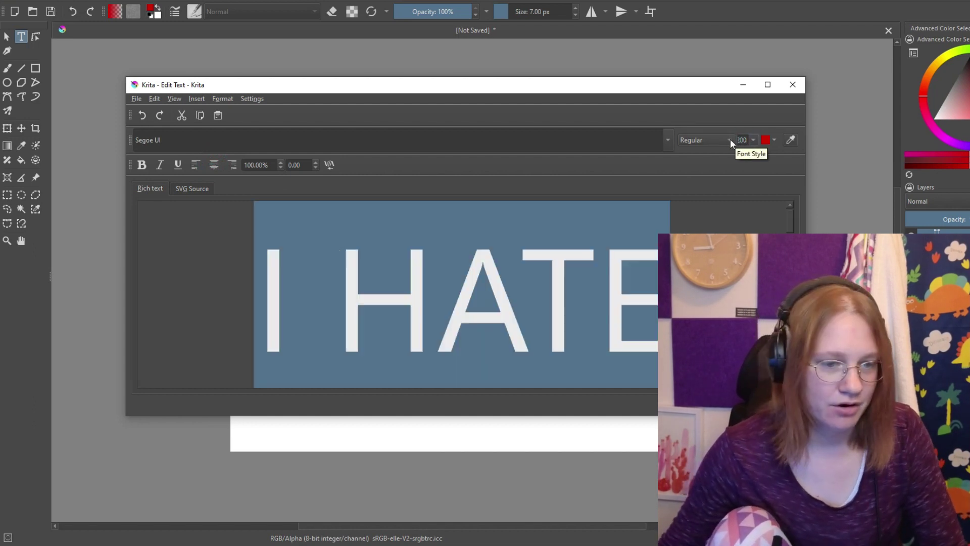
{"action": "key", "text": "ctrl+s"}
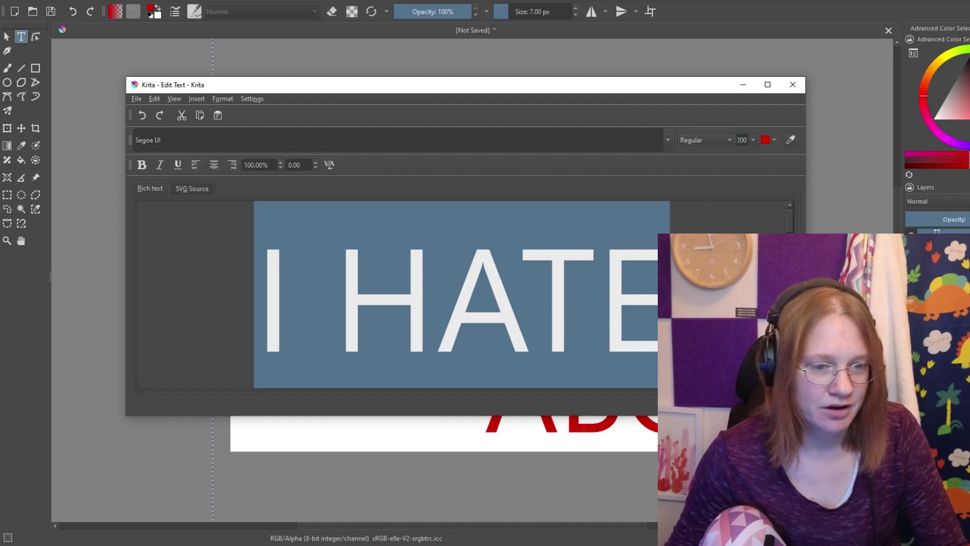
{"action": "key", "text": "ctrl+w"}
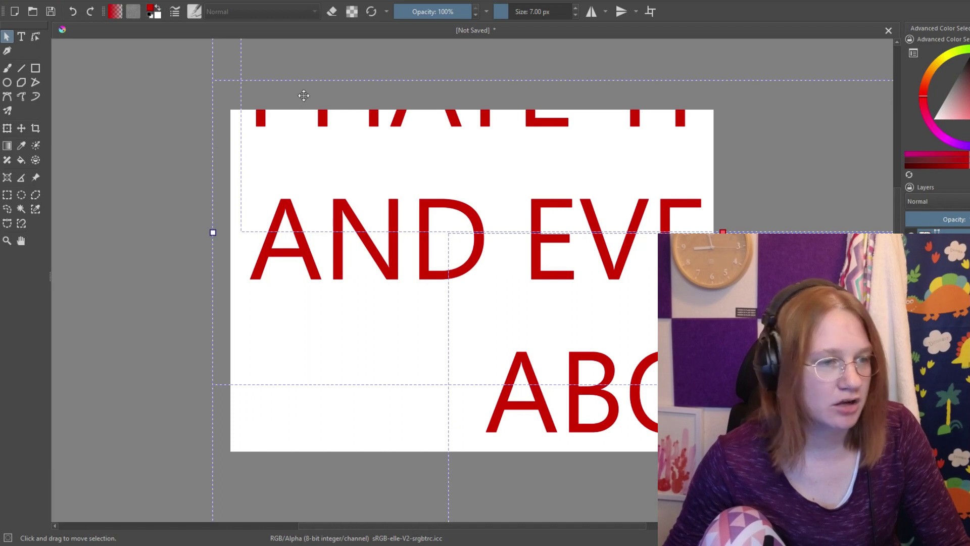
- Reopen the text object for editing and set its font size to 100
{"action": "double_click", "coordinate": [409, 228]}
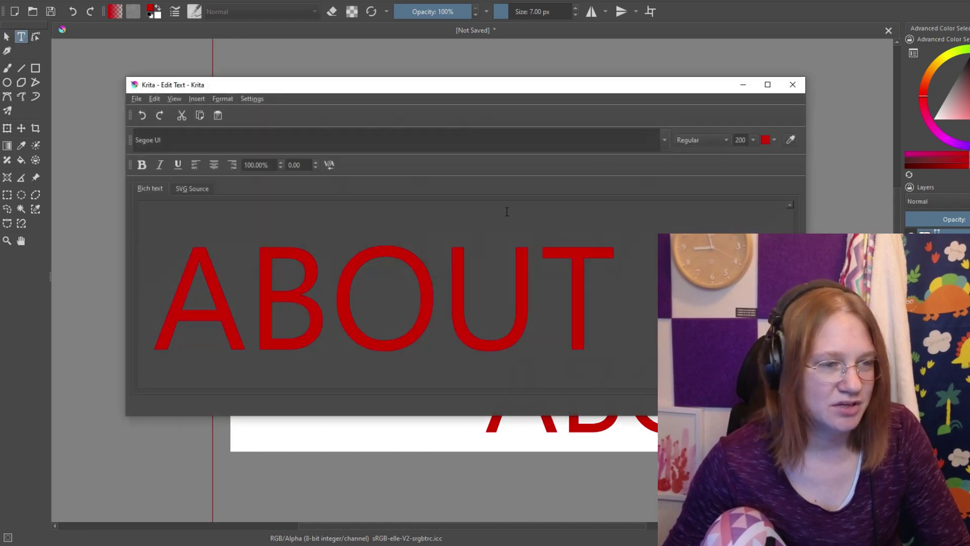
{"action": "left_click", "coordinate": [734, 139]}
{"action": "type", "text": "100"}
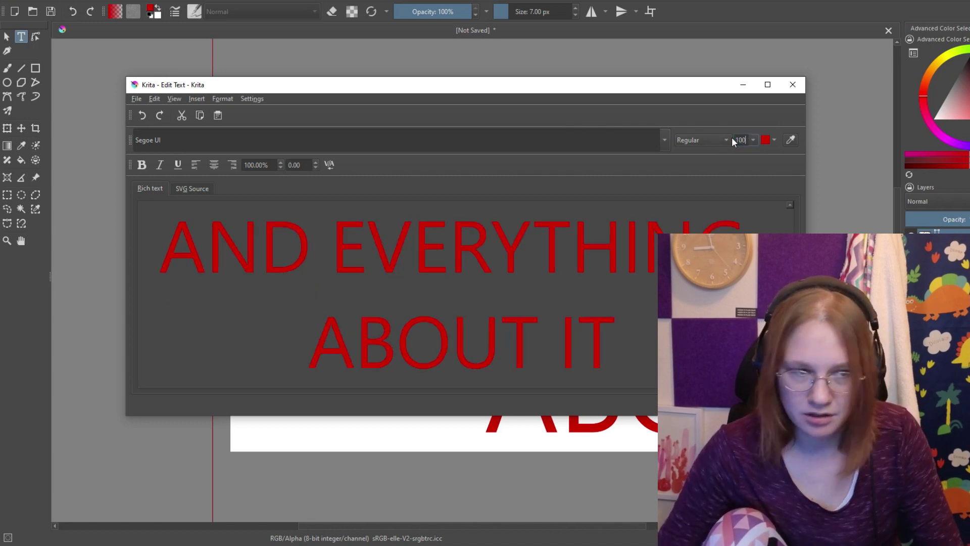
- Change the font of all three text lines to Impact, apply it to the canvas and close the text editor
{"action": "left_click", "coordinate": [157, 256]}
{"action": "key", "text": "ctrl+a"}
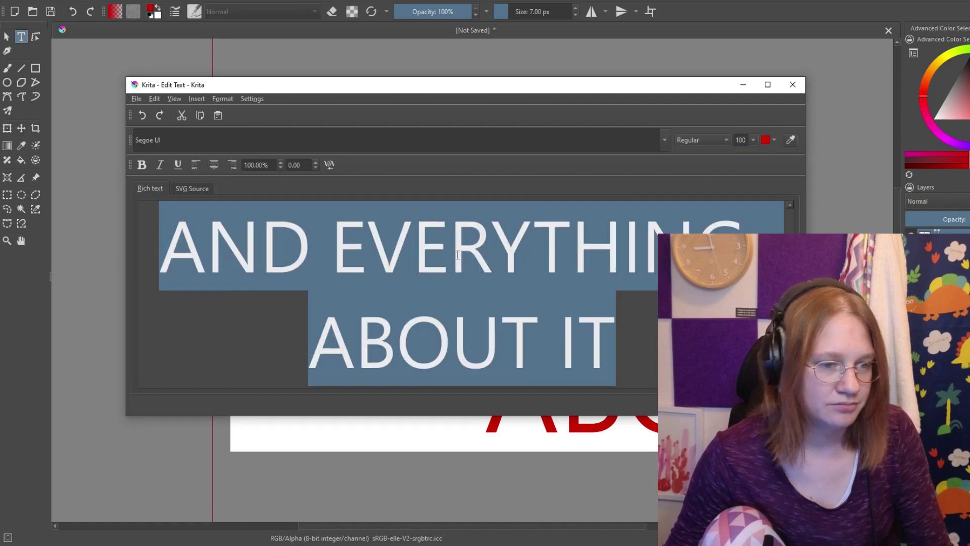
{"action": "left_click", "coordinate": [654, 144]}
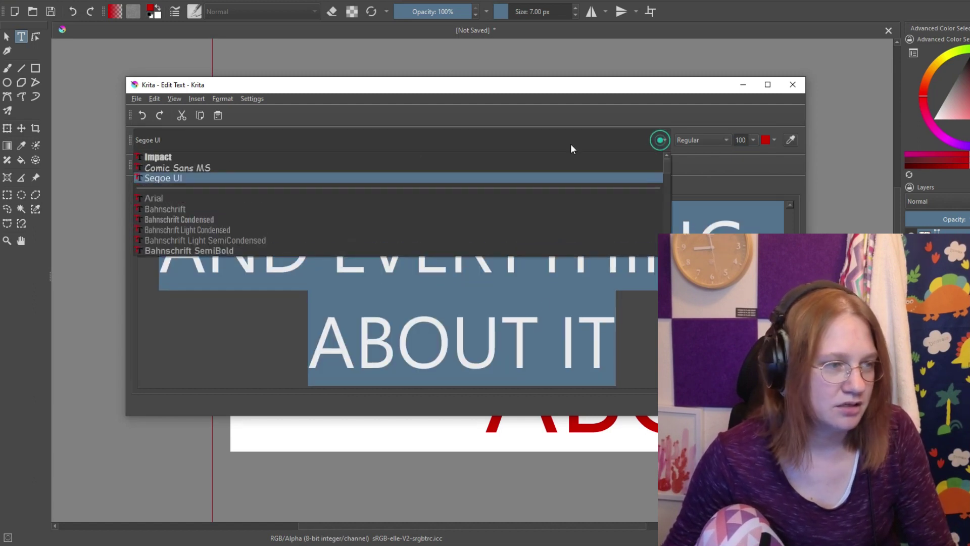
{"action": "left_click", "coordinate": [168, 154]}
{"action": "scroll", "coordinate": [401, 281], "scroll_direction": "up", "scroll_amount": 2}
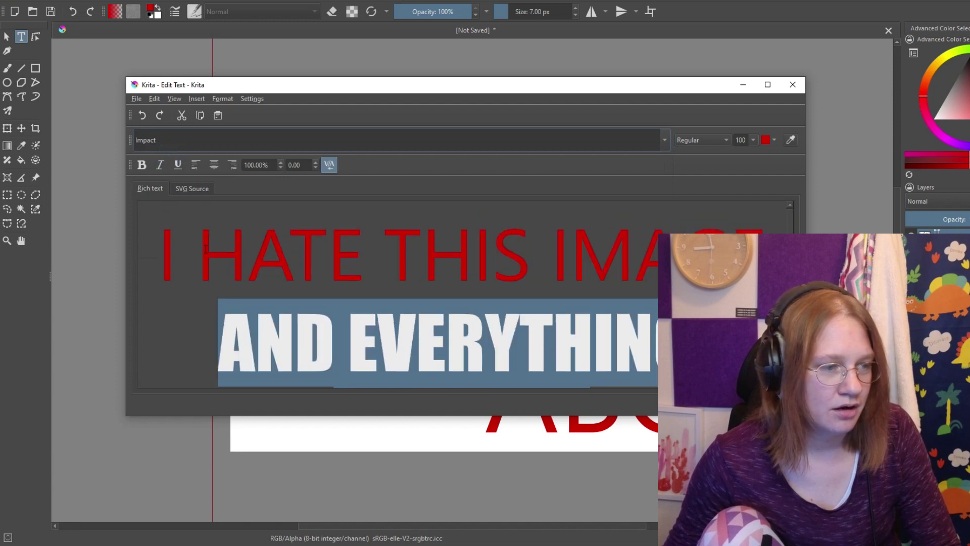
{"action": "left_click_drag", "start_coordinate": [228, 249], "coordinate": [157, 250]}
{"action": "key", "text": "ctrl+a"}
{"action": "left_click", "coordinate": [570, 142]}
{"action": "left_click", "coordinate": [666, 140]}
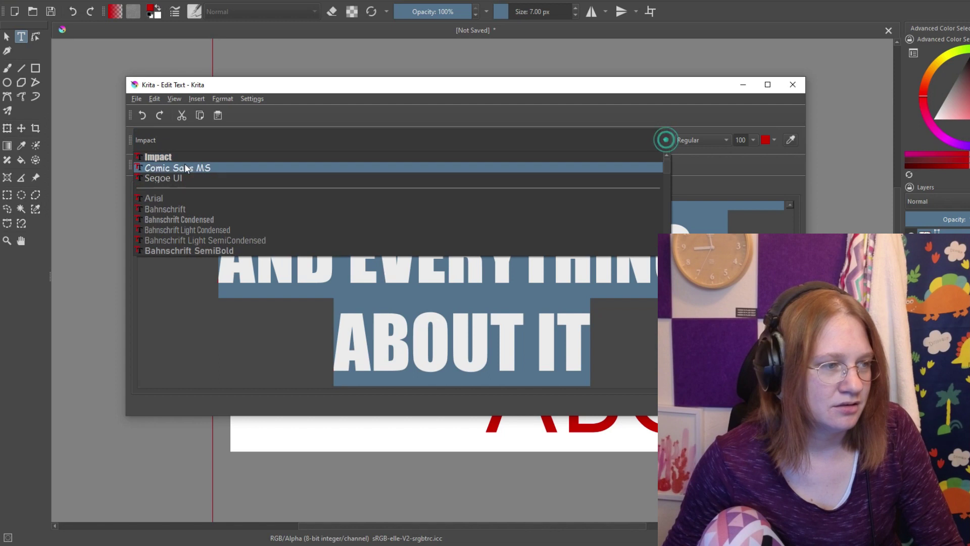
{"action": "left_click", "coordinate": [157, 152]}
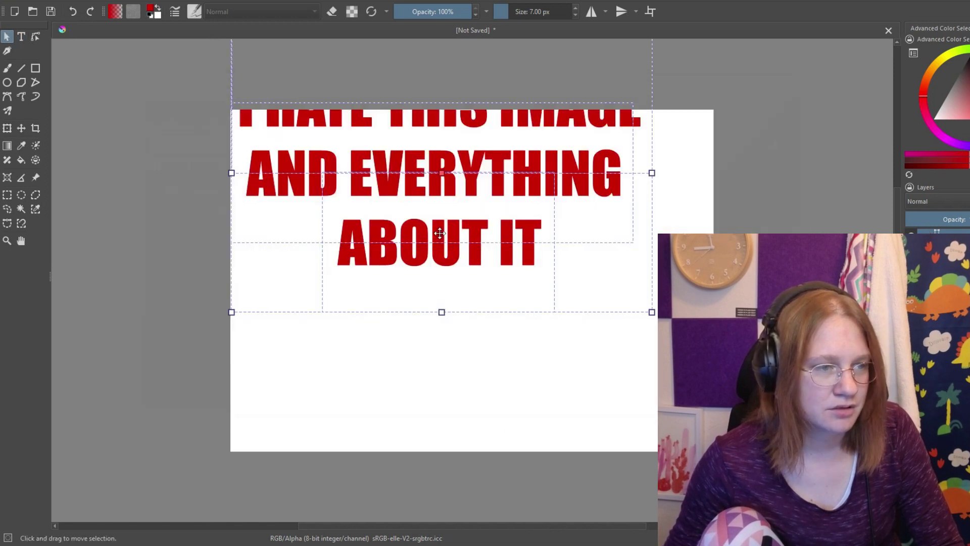
- Move the text block down until all three lines lie on the canvas, and switch to the Freehand Brush
{"action": "mouse_move", "coordinate": [413, 164]}
{"action": "left_mouse_down"}
{"action": "mouse_move", "coordinate": [396, 232]}
{"action": "mouse_move", "coordinate": [413, 209]}
{"action": "left_mouse_up"}
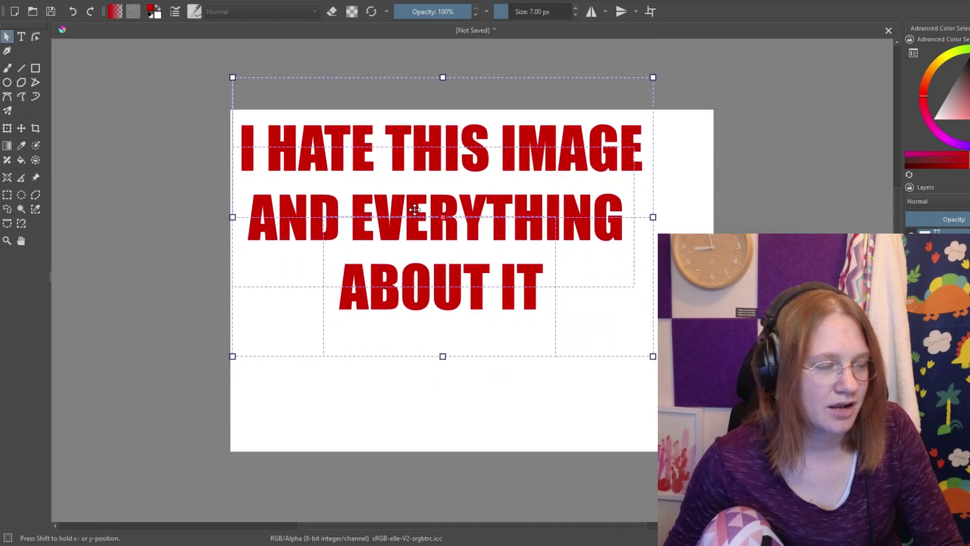
{"action": "key", "text": "b"}
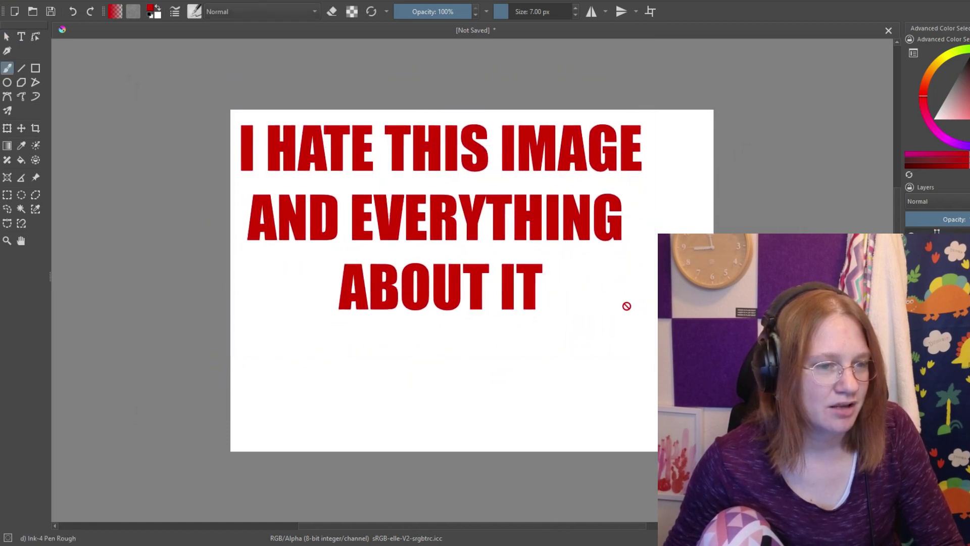
{"action": "left_click", "coordinate": [605, 304]}
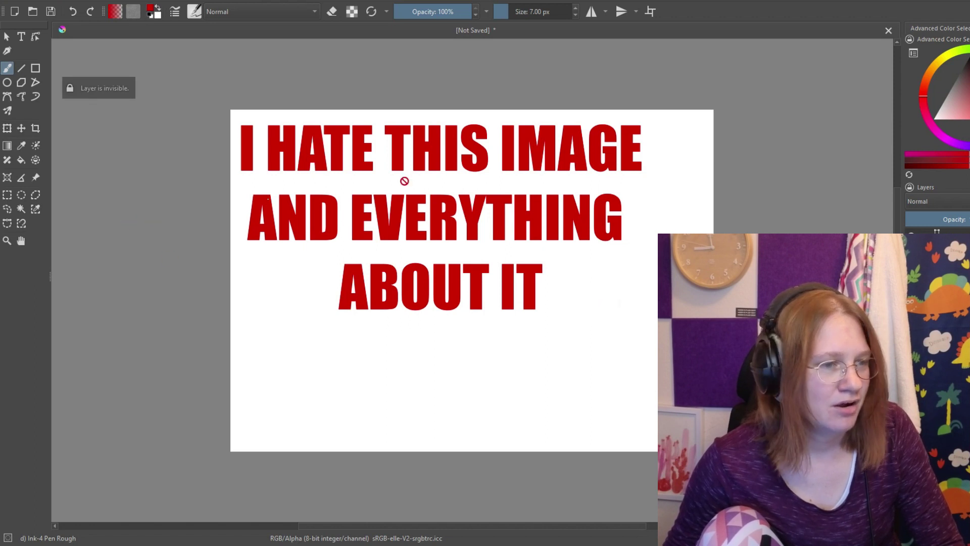
- Bring the cockroach photo back onto the canvas behind the red text and move it to the canvas's lower-right area
{"action": "left_click", "coordinate": [21, 195]}
{"action": "left_click_drag", "start_coordinate": [251, 217], "coordinate": [252, 217]}
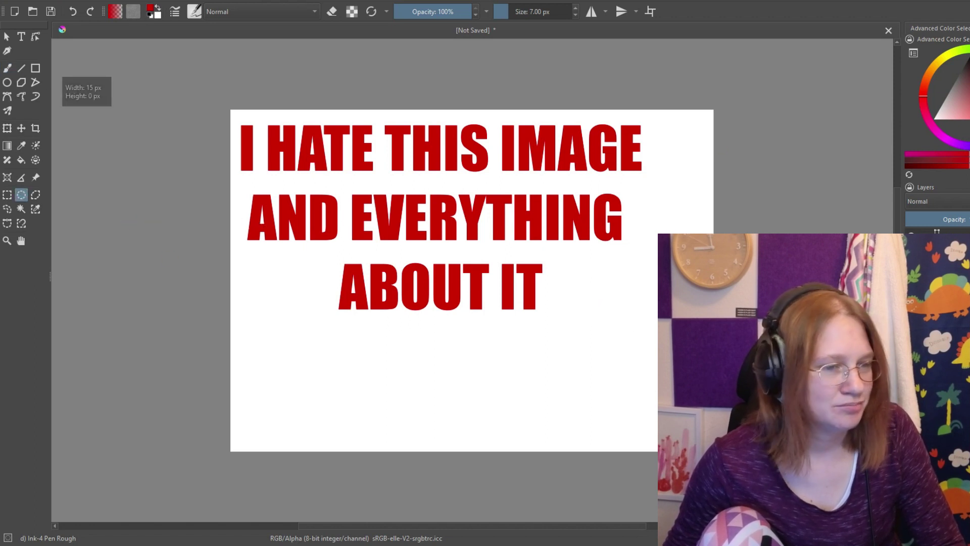
{"action": "left_click", "coordinate": [21, 128]}
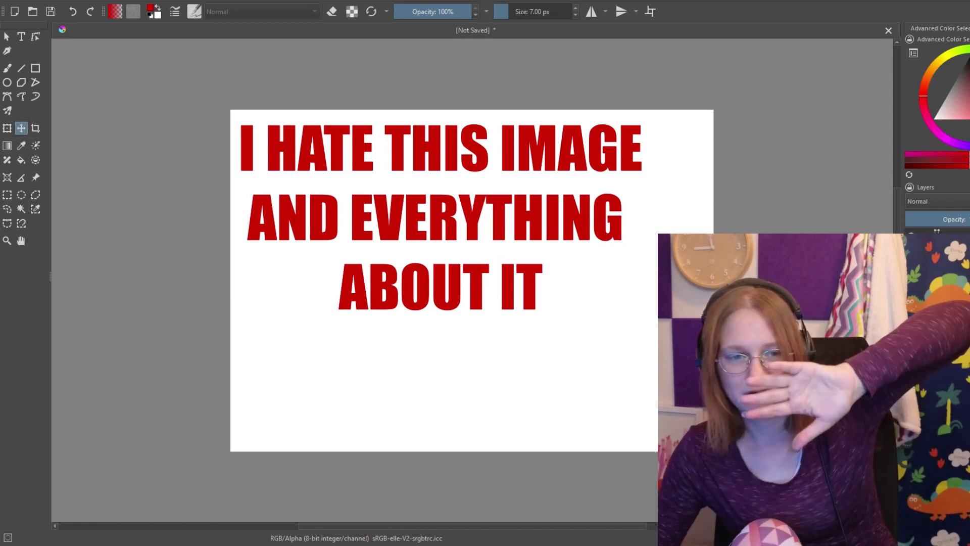
{"action": "key", "text": "ctrl+v"}
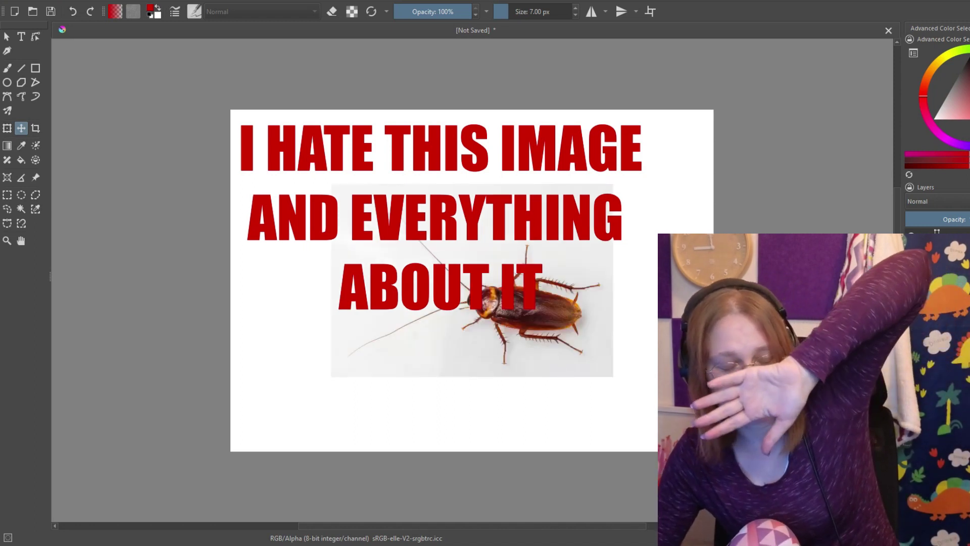
{"action": "left_click_drag", "start_coordinate": [575, 317], "coordinate": [636, 359]}
{"action": "left_click_drag", "start_coordinate": [396, 326], "coordinate": [408, 331]}
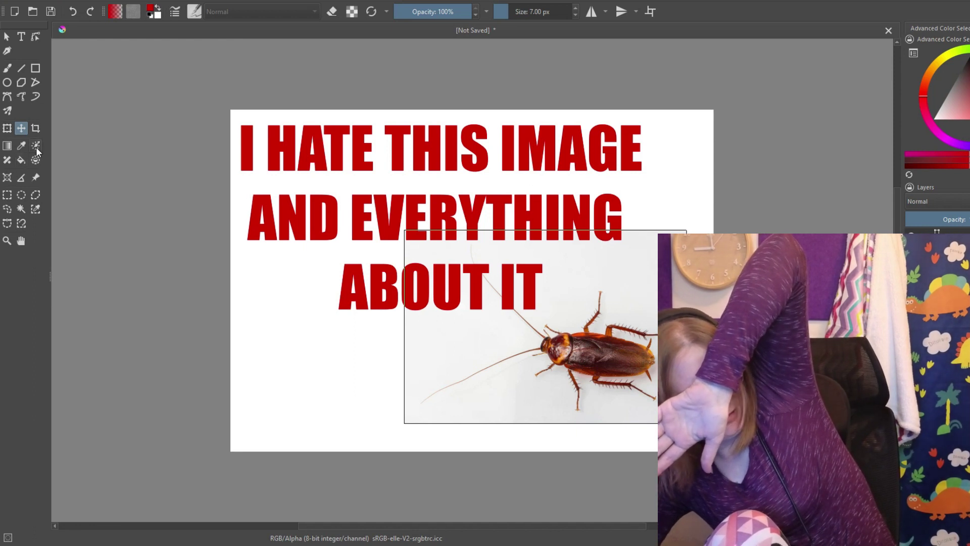
- Select the cockroach photo's light background by contiguous color, delete it and clear the selection
{"action": "left_click", "coordinate": [20, 208]}
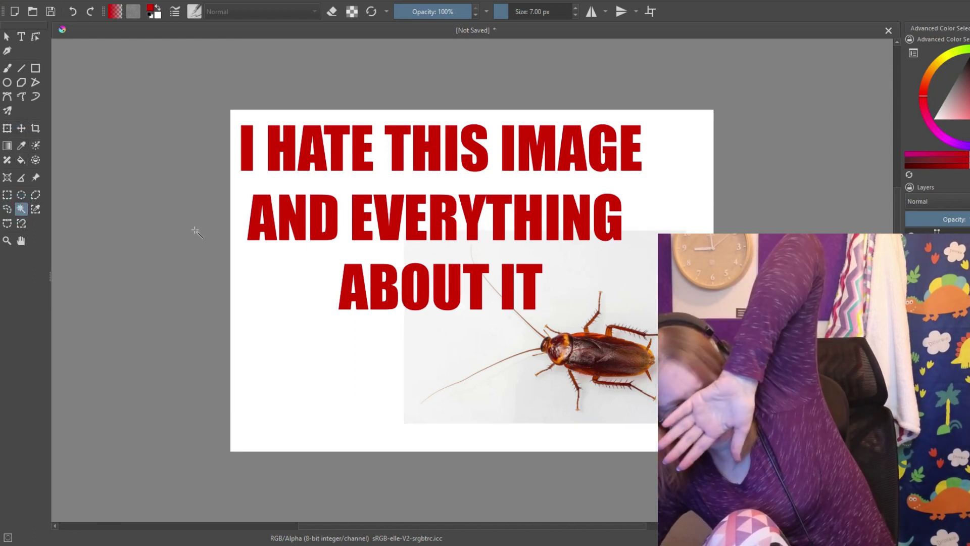
{"action": "left_click", "coordinate": [578, 295]}
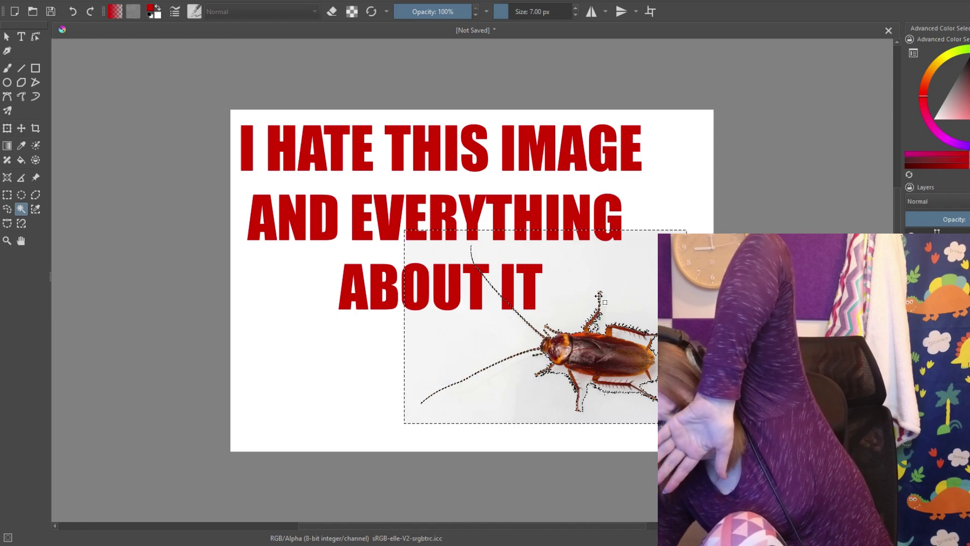
{"action": "key", "text": "Delete"}
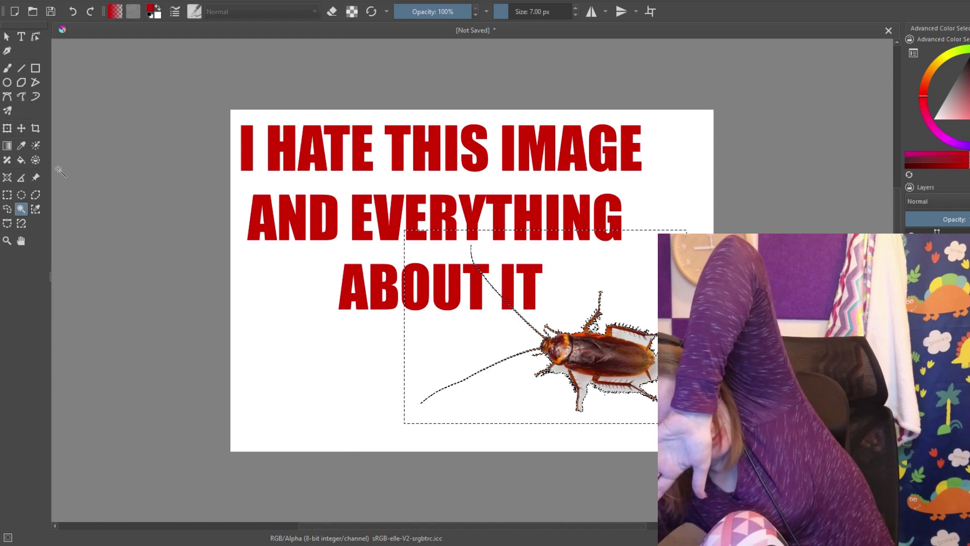
{"action": "key", "text": "ctrl+r"}
{"action": "left_click", "coordinate": [225, 212]}
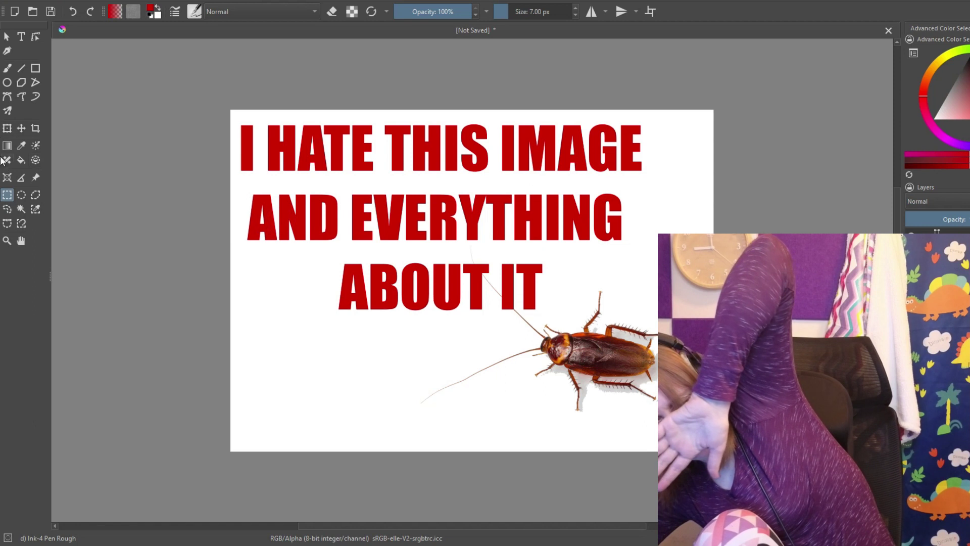
- Export the image as a JPEG named HATE into the Thumb Nails folder, accepting the offered JPEG options
{"action": "left_click", "coordinate": [12, 2]}
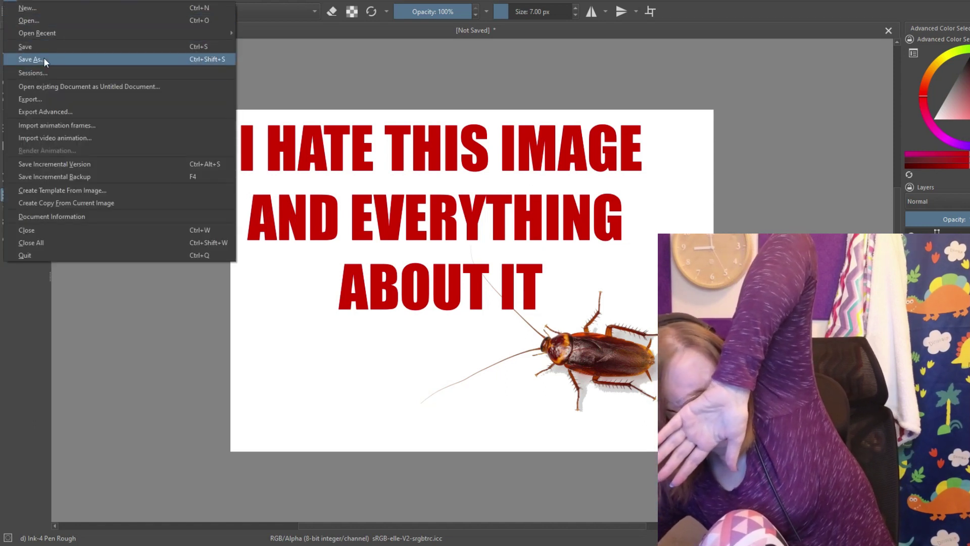
{"action": "left_click", "coordinate": [49, 98]}
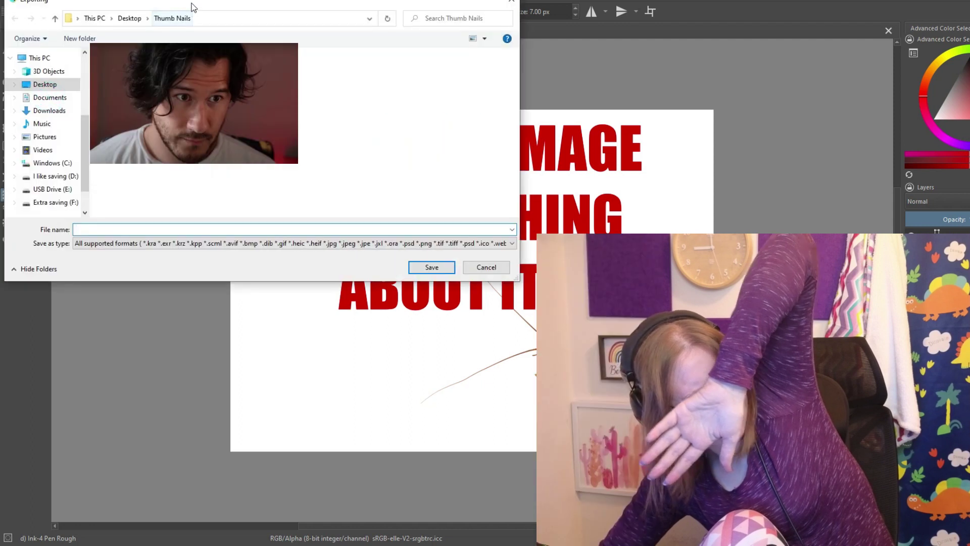
{"action": "left_click_drag", "start_coordinate": [202, 8], "coordinate": [446, 191]}
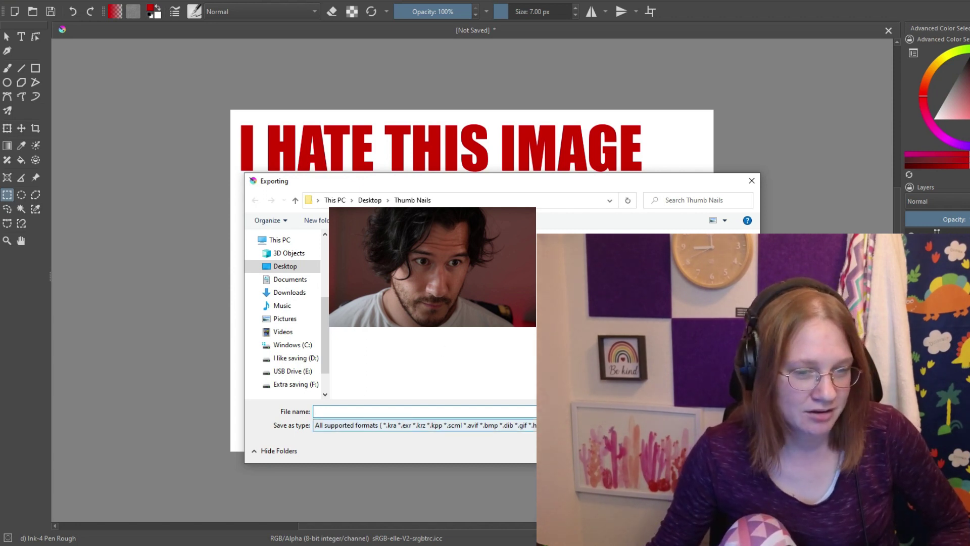
{"action": "left_click", "coordinate": [748, 425]}
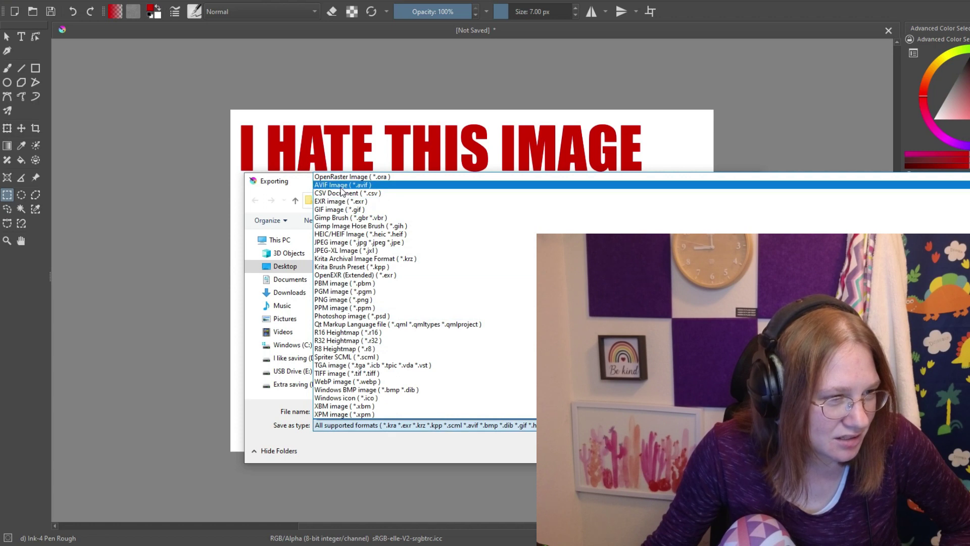
{"action": "left_click", "coordinate": [342, 242]}
{"action": "left_click", "coordinate": [335, 411]}
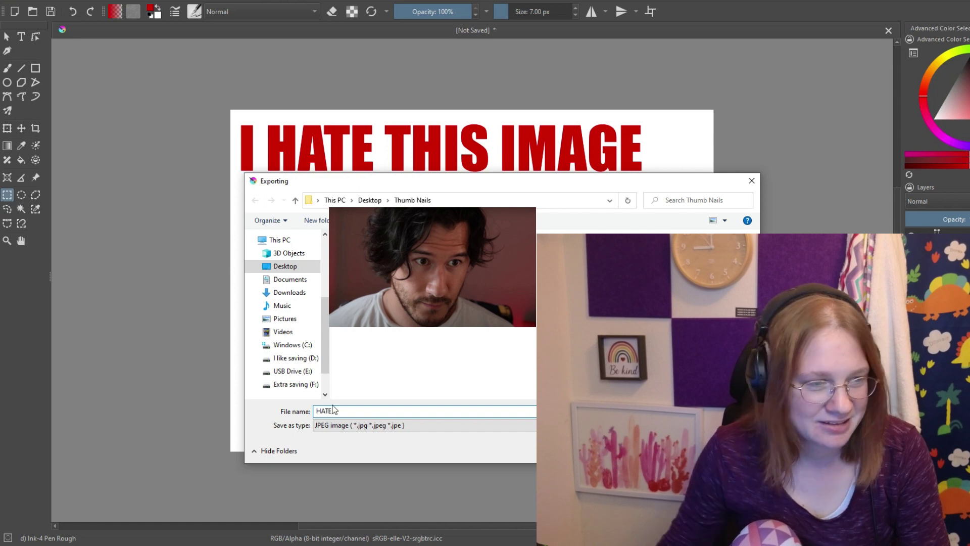
{"action": "key", "text": "Return"}
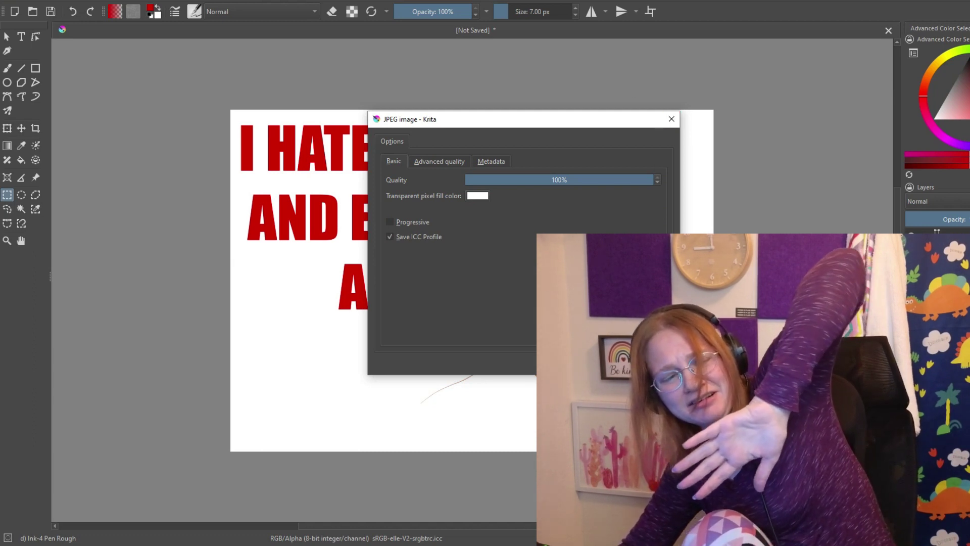
{"action": "key", "text": "Return"}
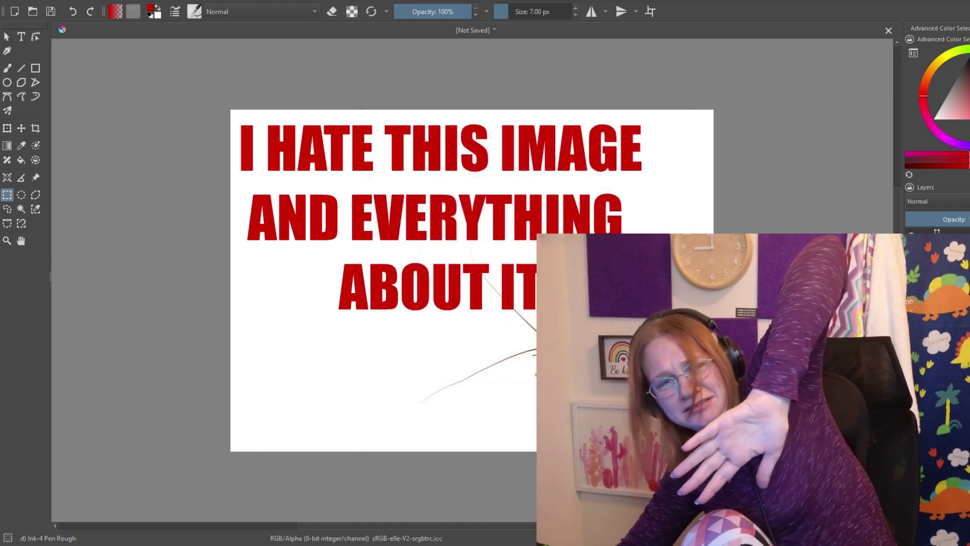
- Switch to the Chrome browser and open a new tab
{"action": "key", "text": "alt+Tab"}
{"action": "key", "text": "ctrl+t"}
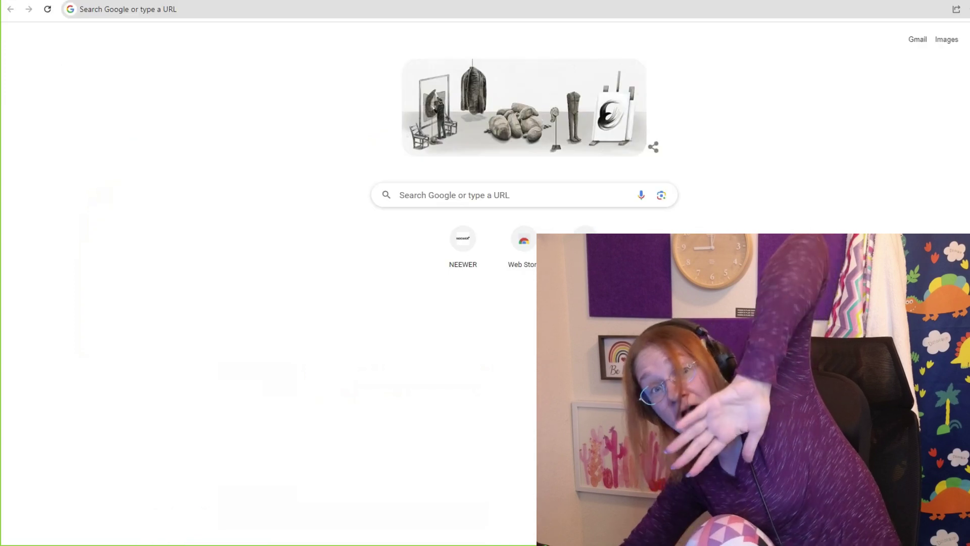